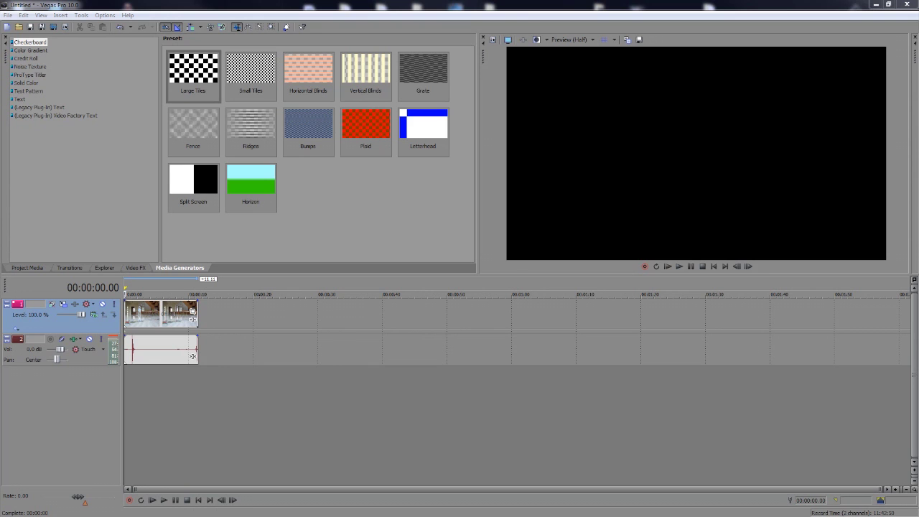
# - Play the clip in the preview to reach a frame where the marble-floored room is empty
pyautogui.click(193, 356)
pyautogui.press('space')
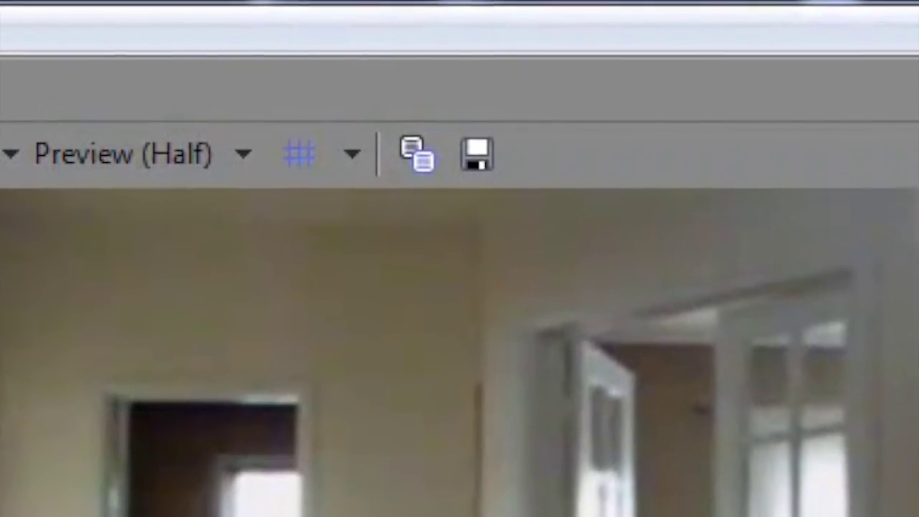
# - Save the empty-room frame as Image33.jpg and place it on a new top video track
pyautogui.click(477, 154)
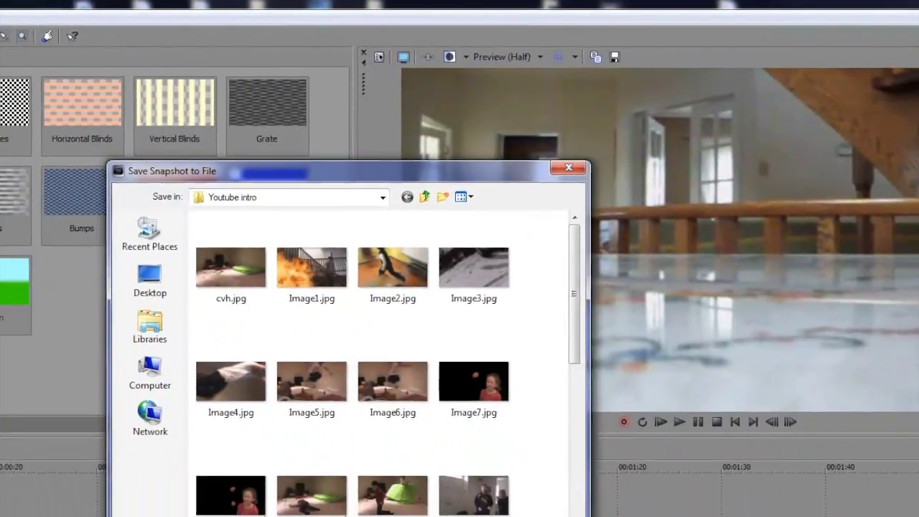
pyautogui.press('Return')
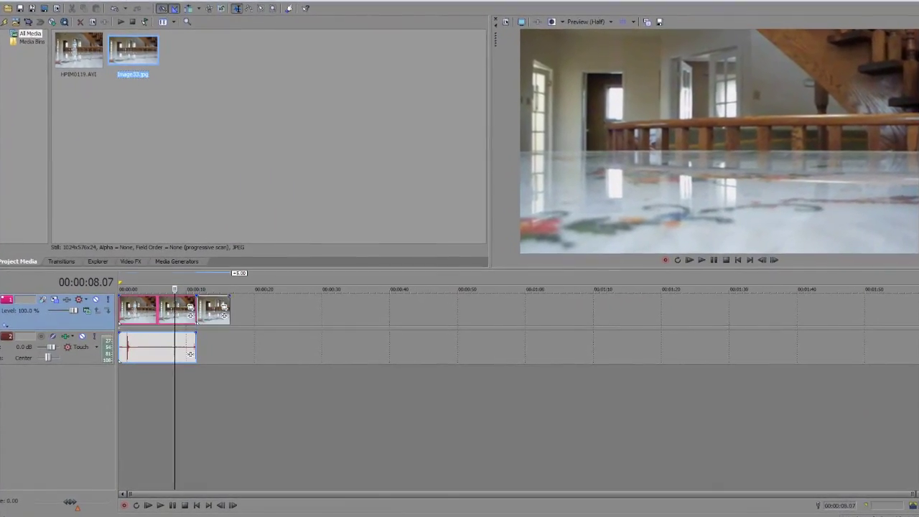
pyautogui.rightClick(270, 304)
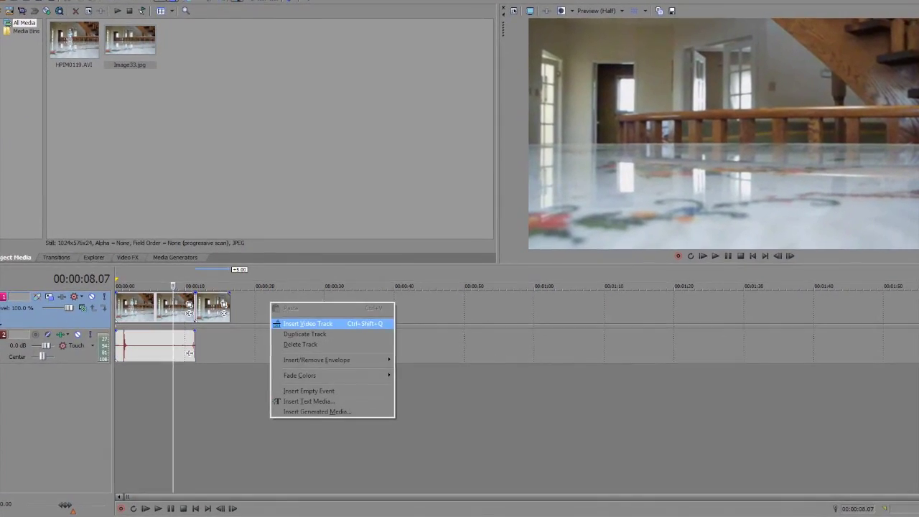
pyautogui.click(307, 323)
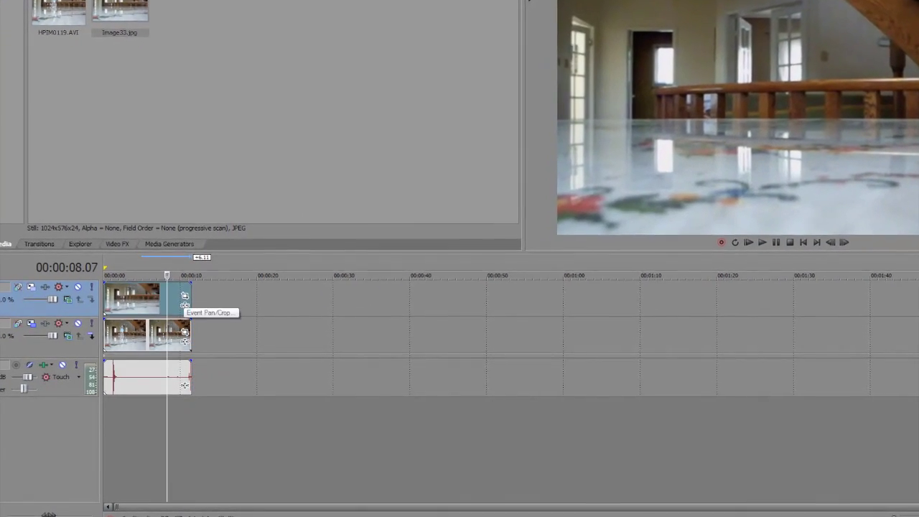
pyautogui.click(183, 292)
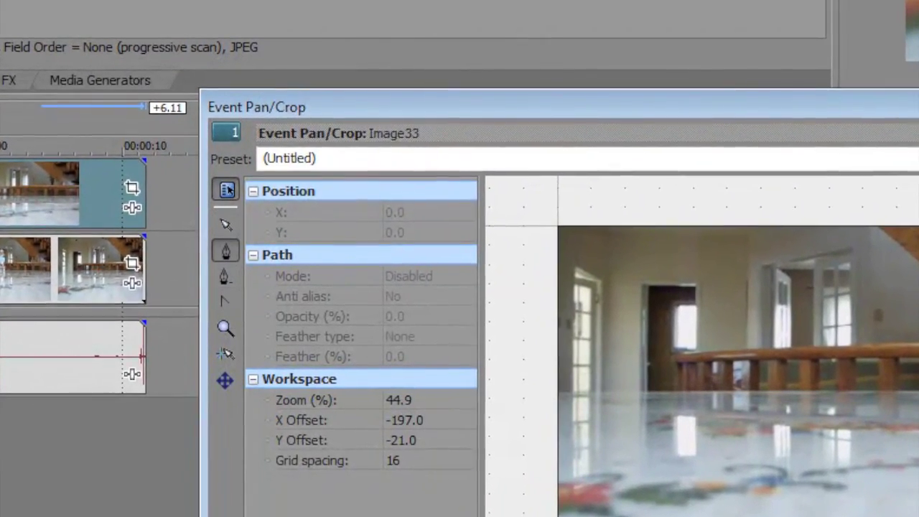
# - Draw a four-point mask around the doorway and window area of the Image33 still
pyautogui.click(554, 284)
pyautogui.click(535, 478)
pyautogui.click(695, 487)
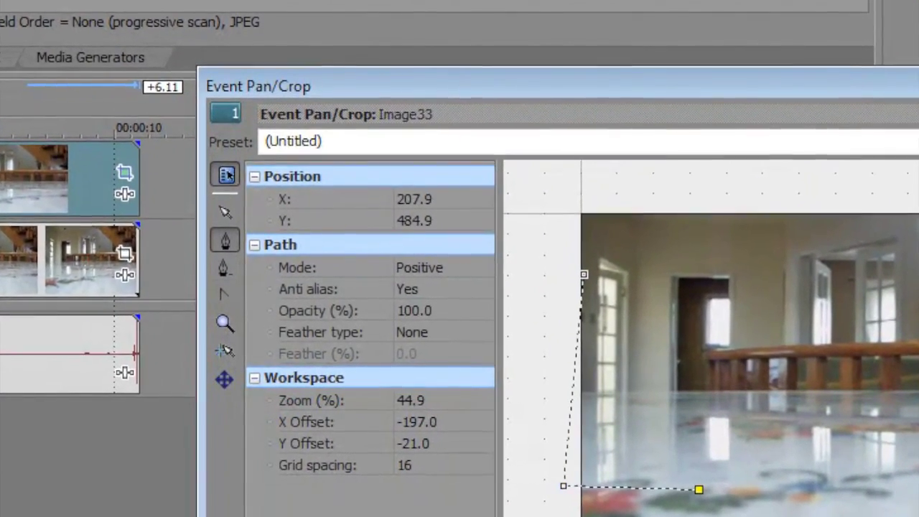
pyautogui.click(707, 274)
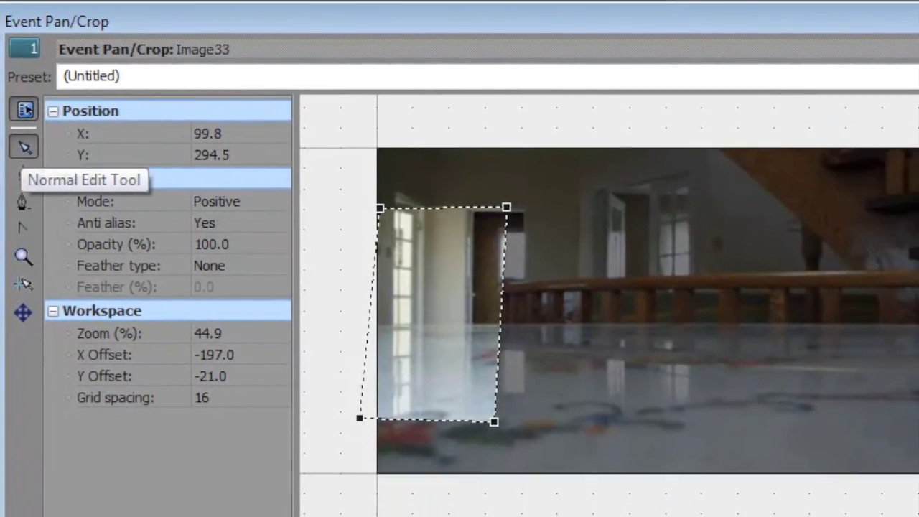
# - Shift the mask past the still's left edge, align its right points, and feather Both 2.0%
pyautogui.hotkey('ctrl', 'a')
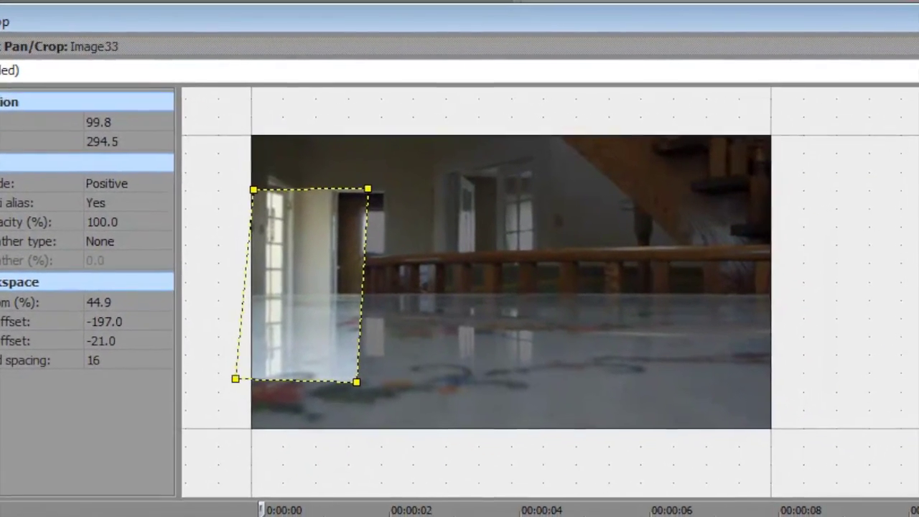
pyautogui.moveTo(276, 280); pyautogui.dragTo(176, 275)
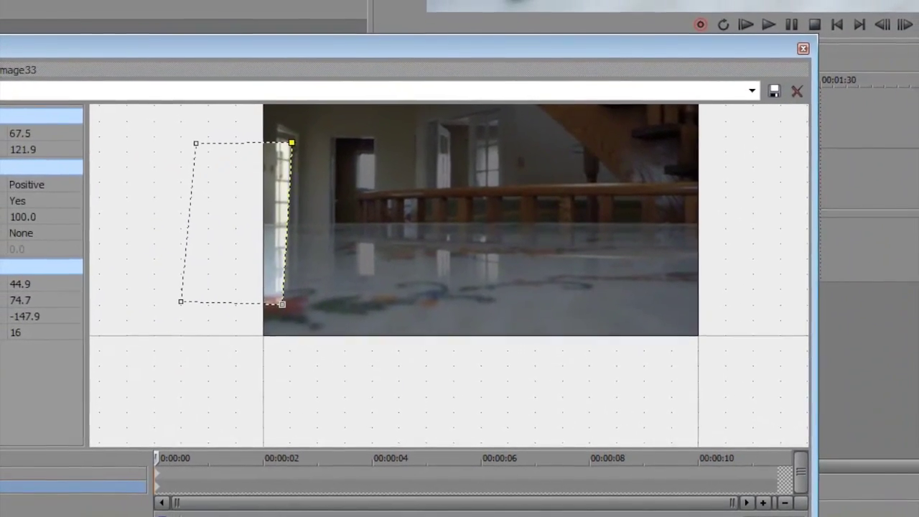
pyautogui.moveTo(278, 165); pyautogui.dragTo(260, 164)
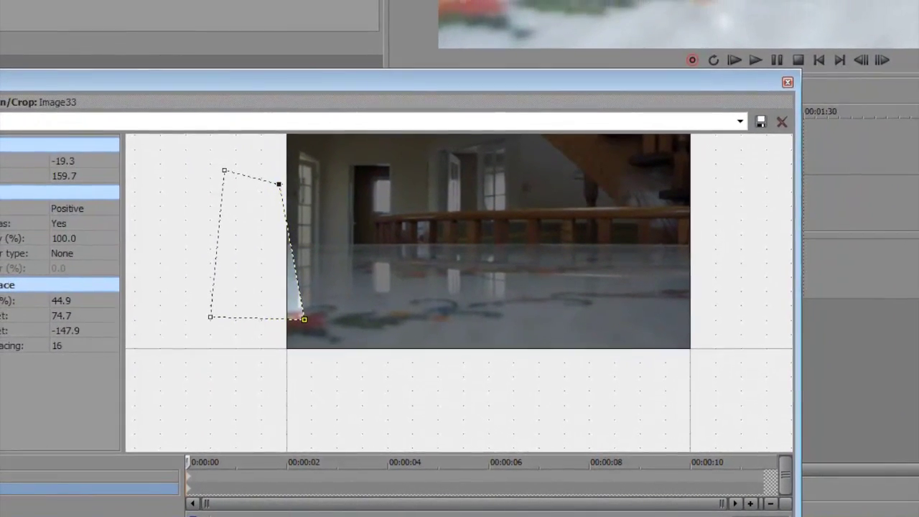
pyautogui.moveTo(287, 307); pyautogui.dragTo(271, 308)
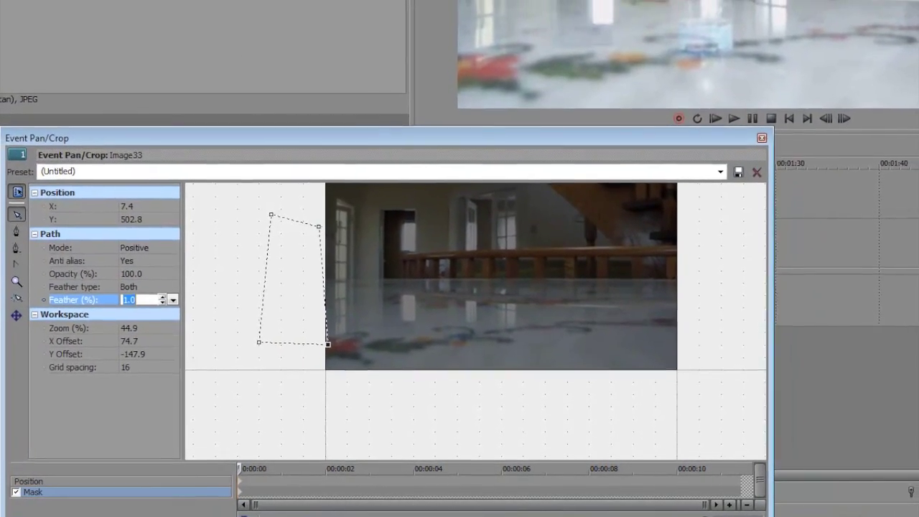
pyautogui.press('Up')
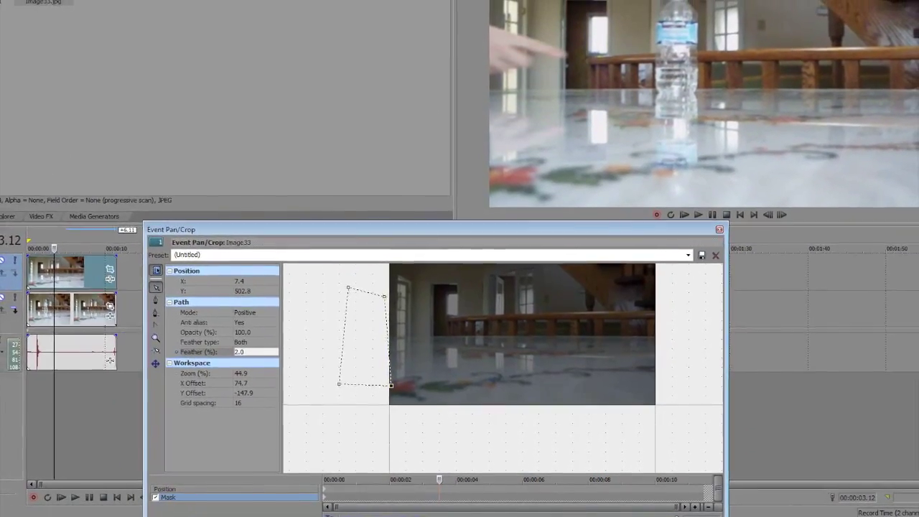
# - At 00:00:03.12, stretch the mask's right corners rightward over the hand beside the bottle
pyautogui.moveTo(381, 294); pyautogui.dragTo(402, 290)
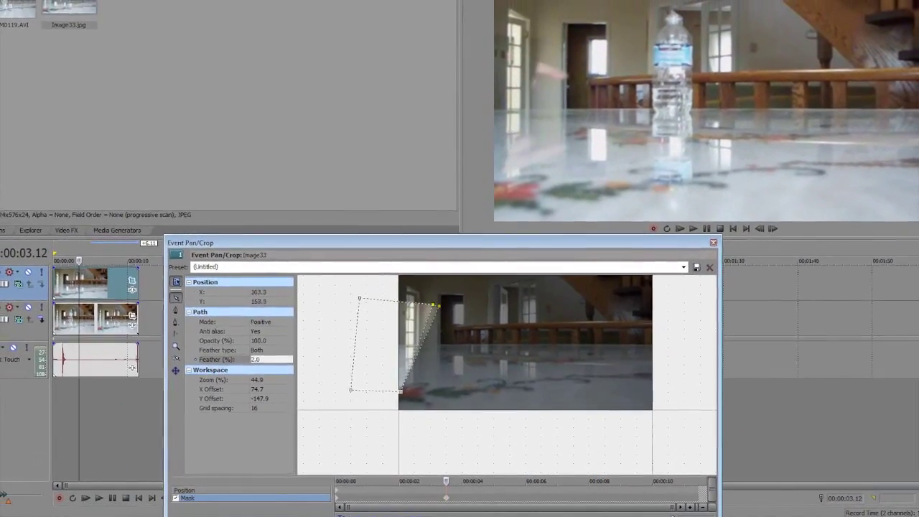
pyautogui.moveTo(409, 300); pyautogui.dragTo(472, 308)
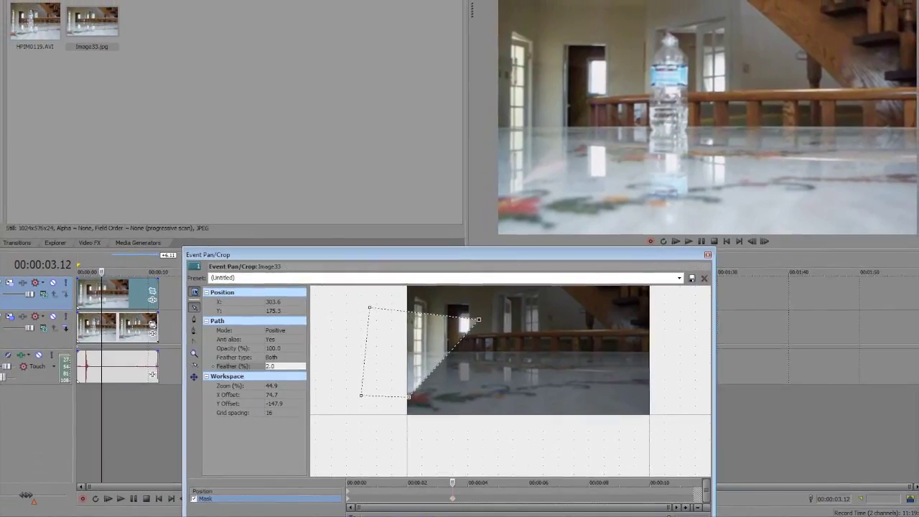
pyautogui.moveTo(407, 395); pyautogui.dragTo(464, 394)
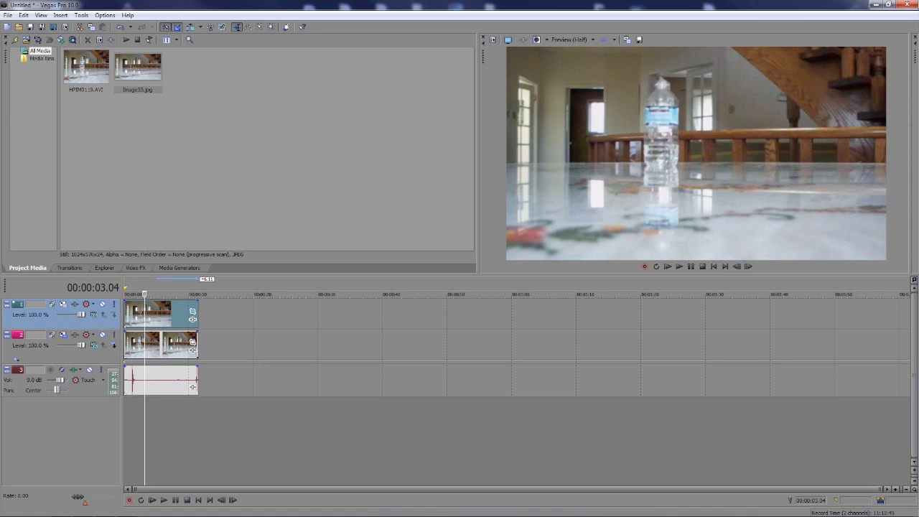
pyautogui.press('space')
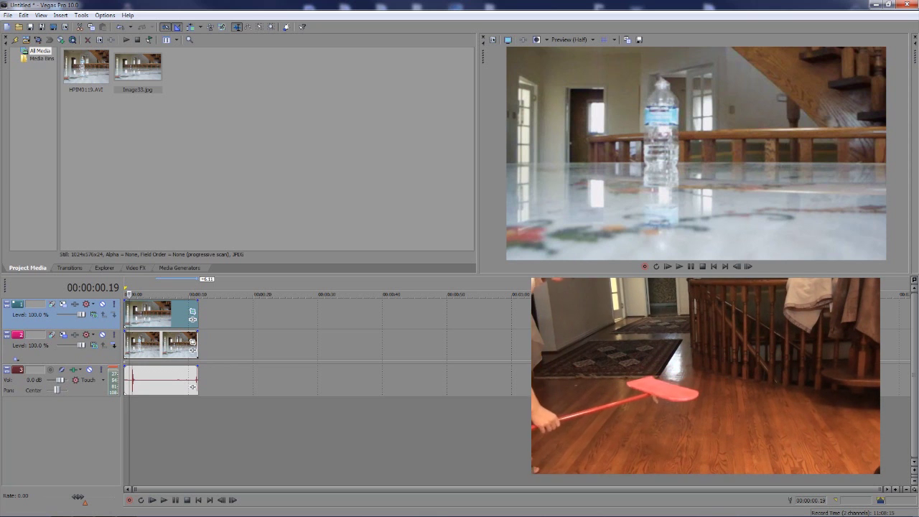
pyautogui.press('space')
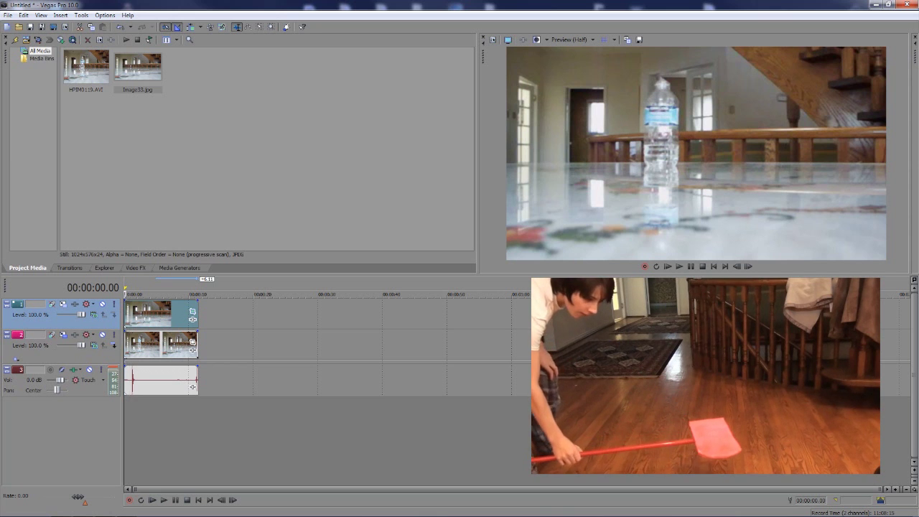